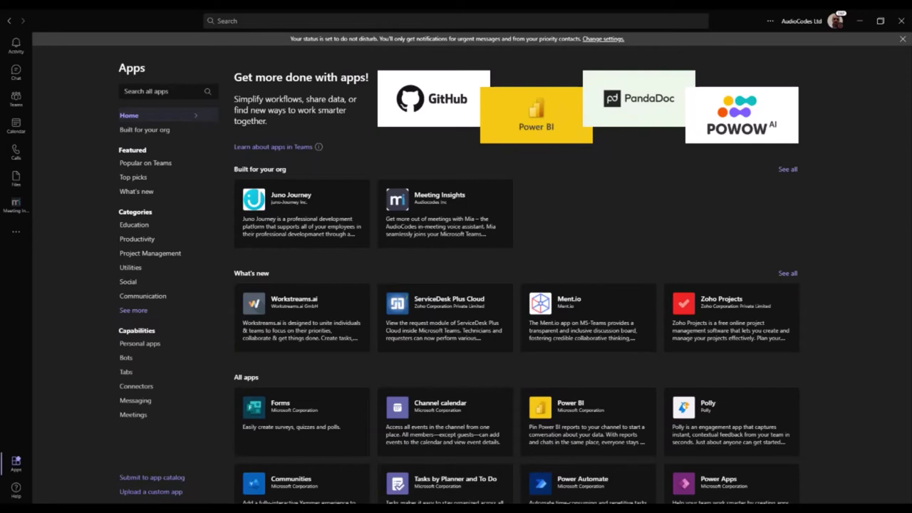
Search the Teams app store for "voca" and add the Voca Conversational IVR app
left_click(181, 89)
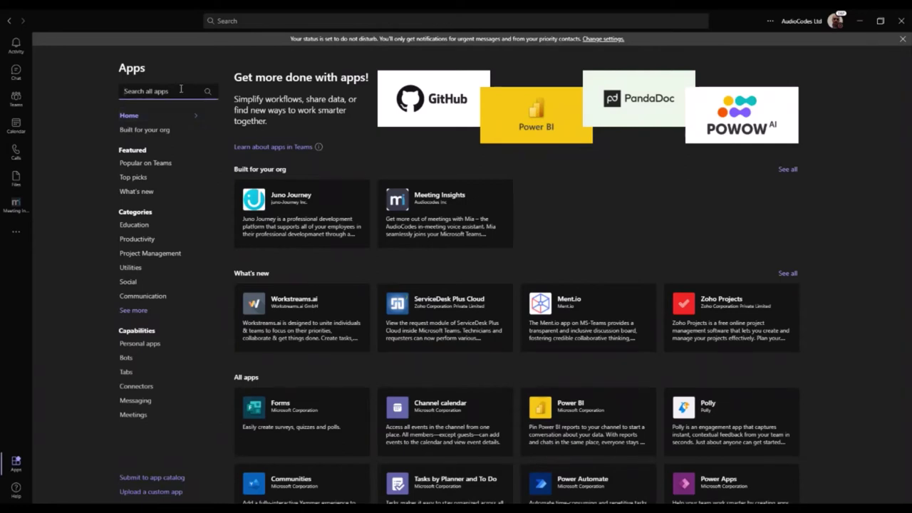
type("voca")
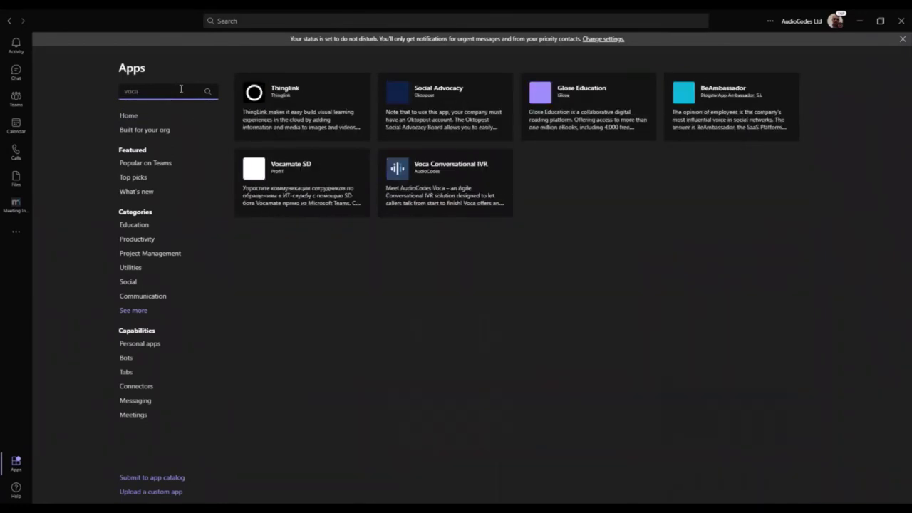
left_click(430, 177)
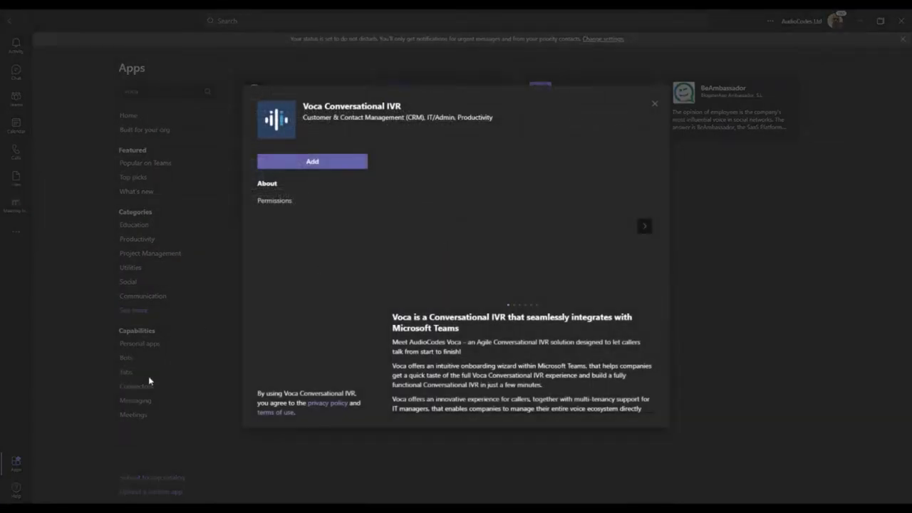
left_click(325, 163)
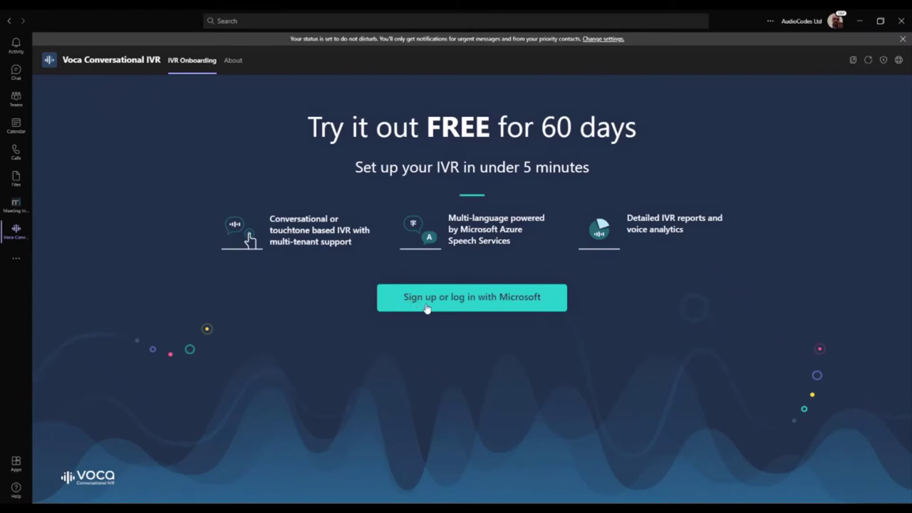
Sign up with the Microsoft account, choosing Israel as the country, and continue to the IVR creation form
left_click(385, 298)
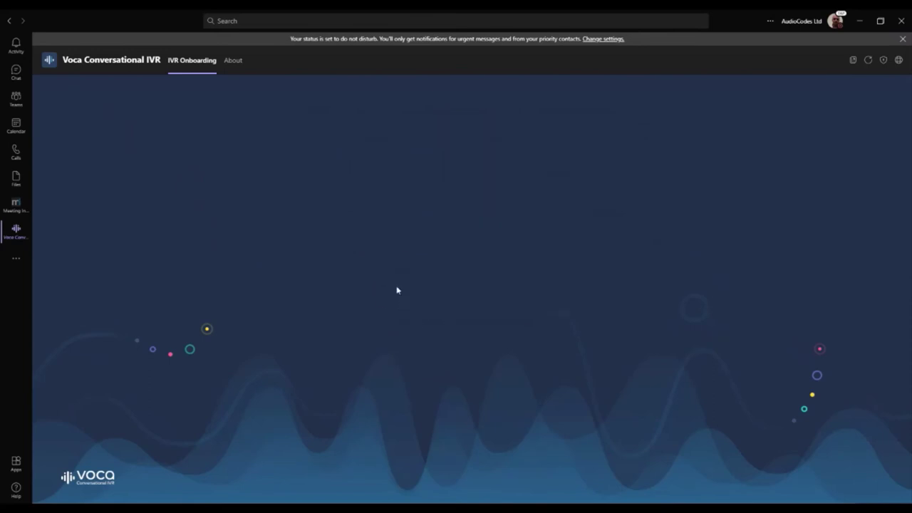
left_click(562, 227)
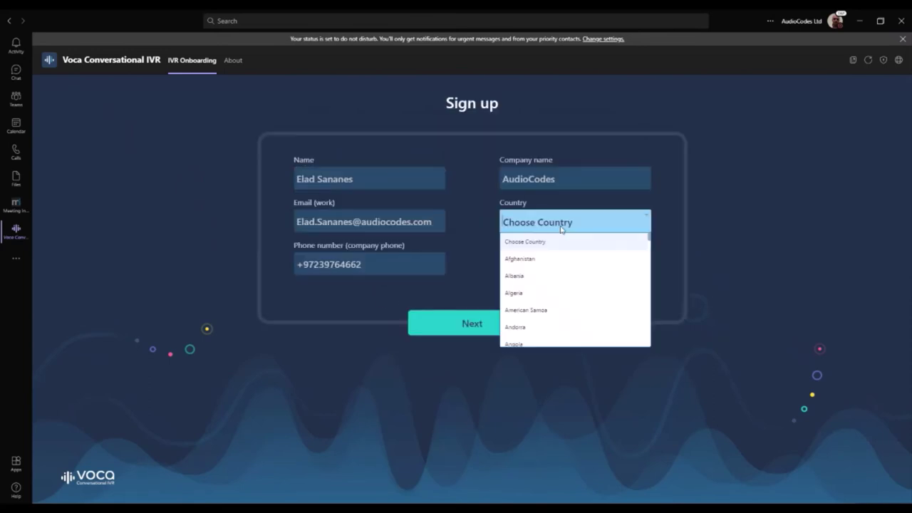
type("isr")
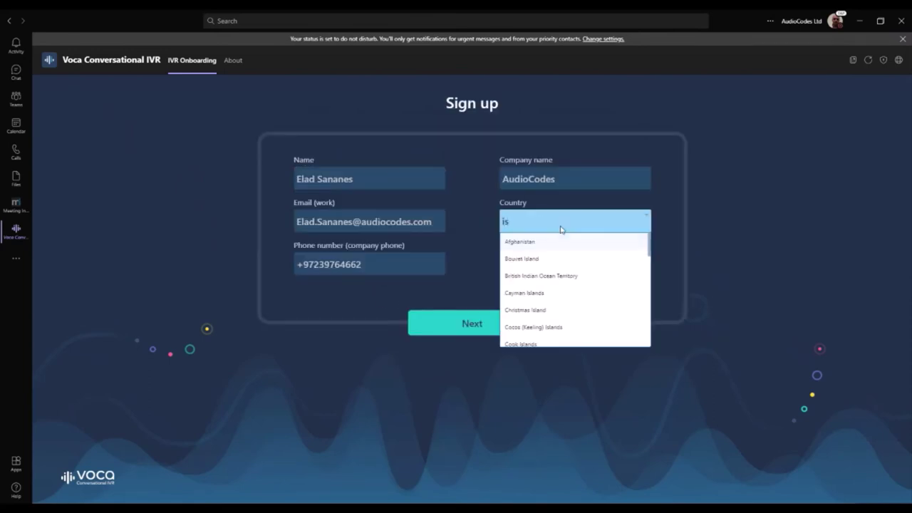
left_click(549, 245)
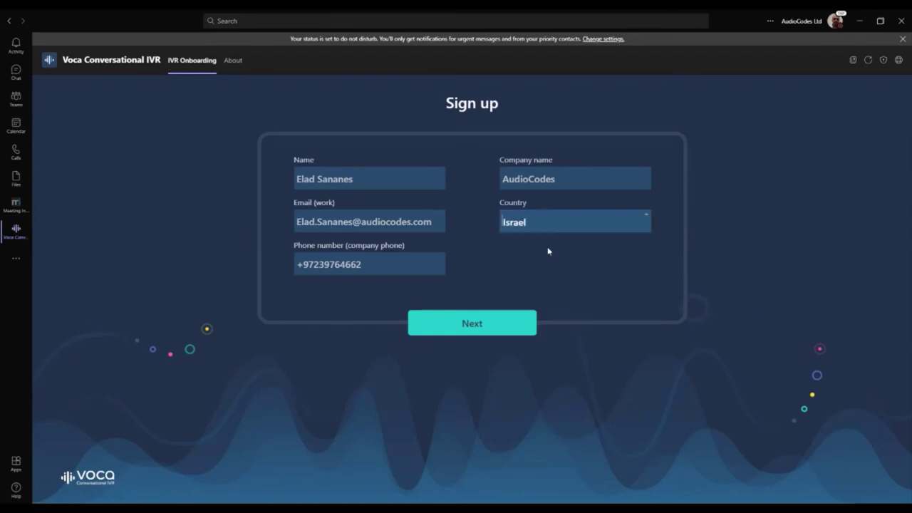
left_click(485, 330)
Name the new IVR "Webinar" and submit it
left_click(431, 181)
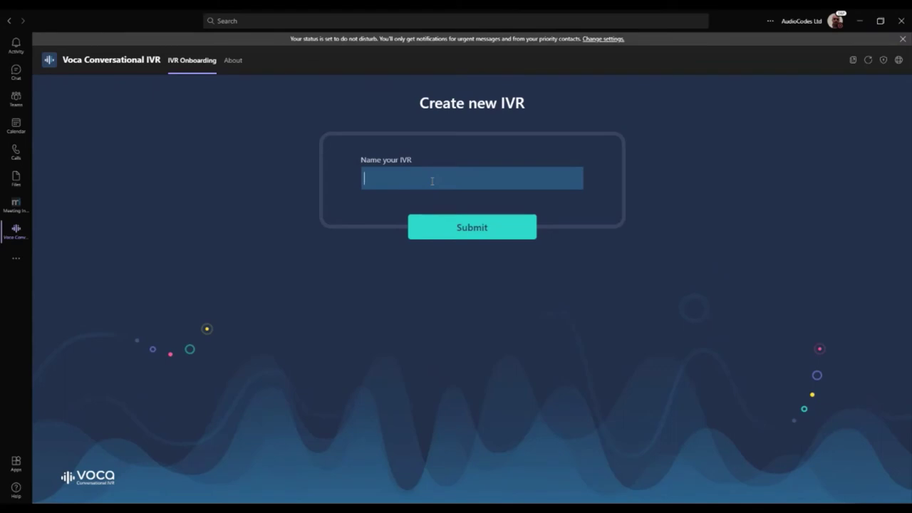
type("Webinar")
left_click(464, 229)
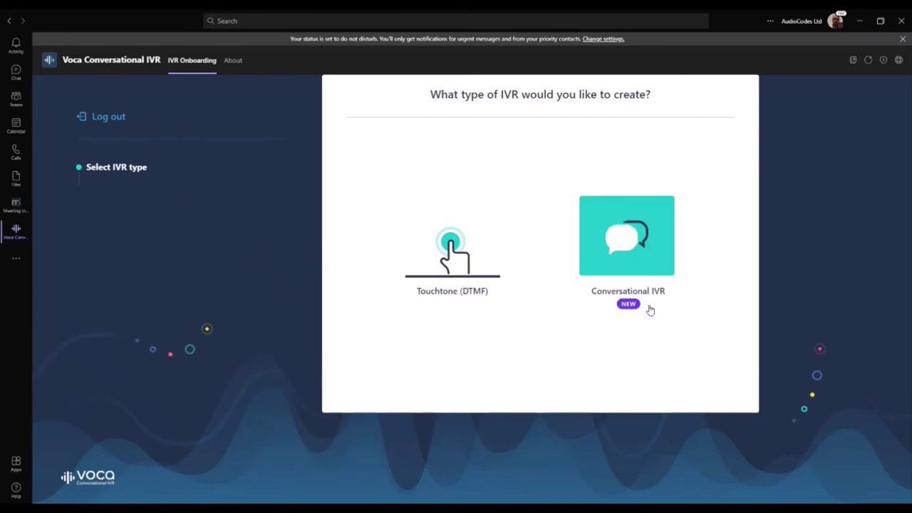
Choose Conversational IVR as the IVR type and English US as its language
left_click(631, 264)
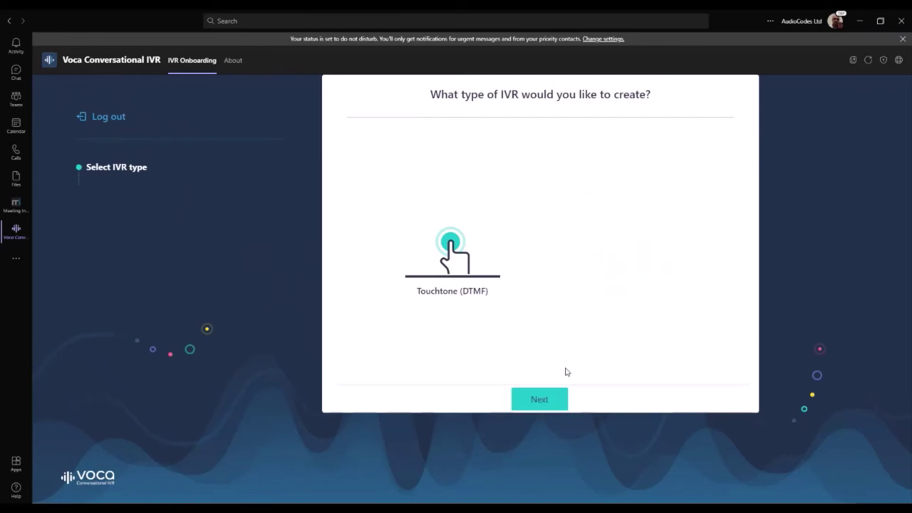
left_click(559, 394)
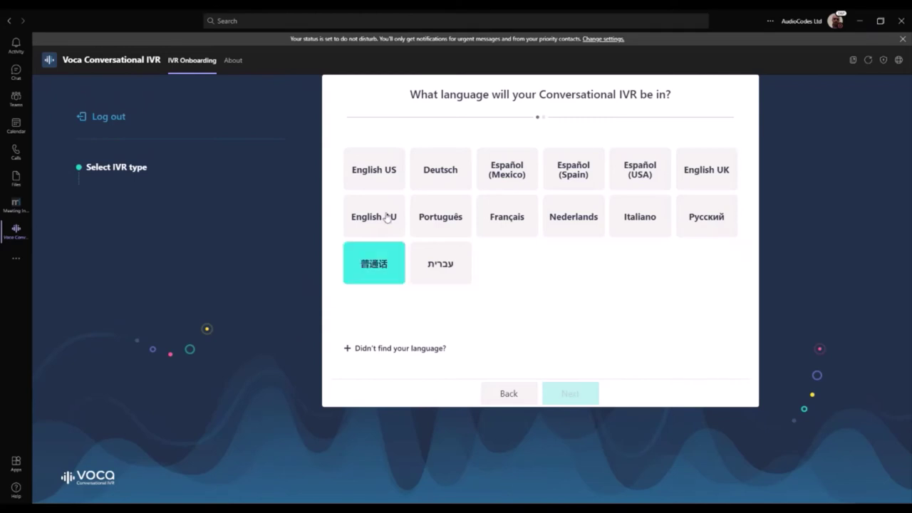
left_click(375, 168)
left_click(559, 389)
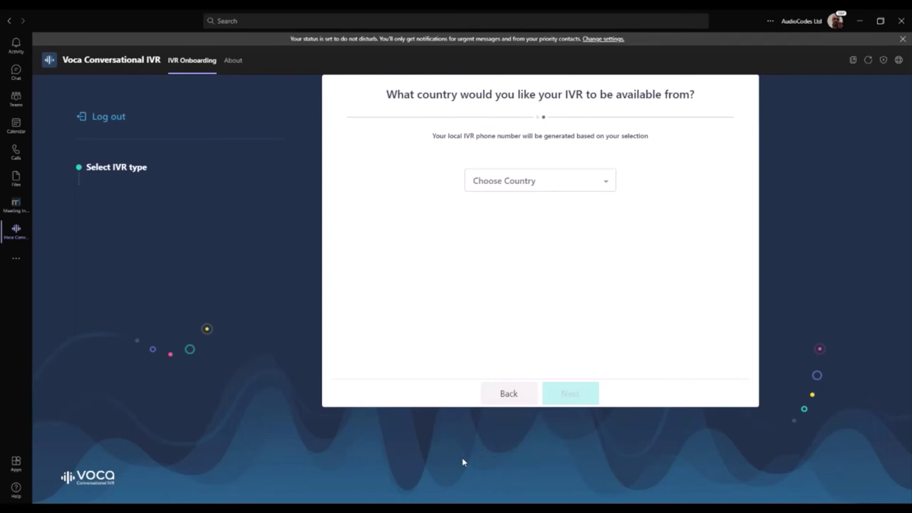
Make the IVR available from the USA in the state of New Jersey, and continue to the destinations
left_click(607, 190)
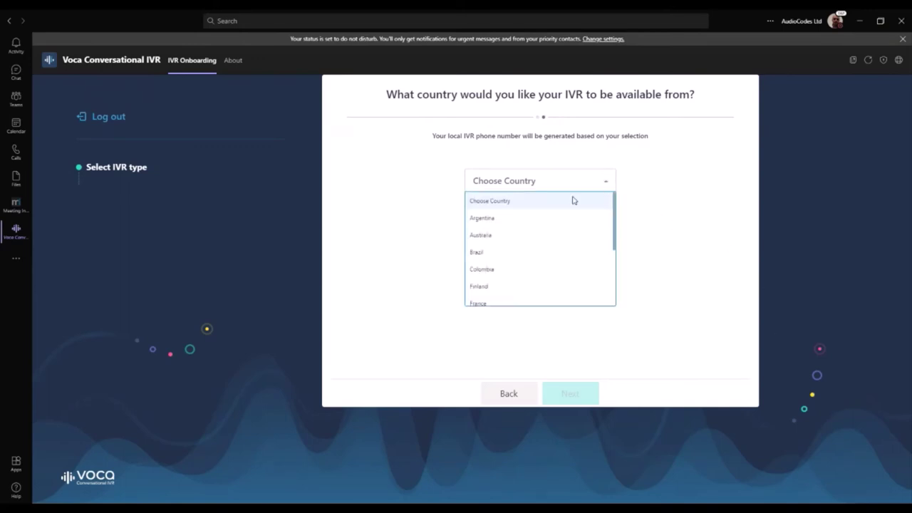
scroll(513, 268, "down", 3)
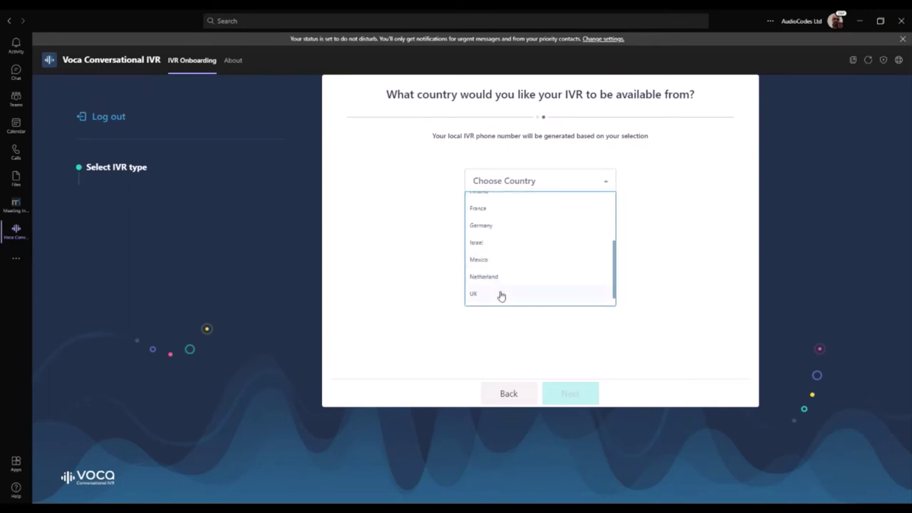
scroll(501, 296, "down", 1)
left_click(499, 297)
left_click(503, 224)
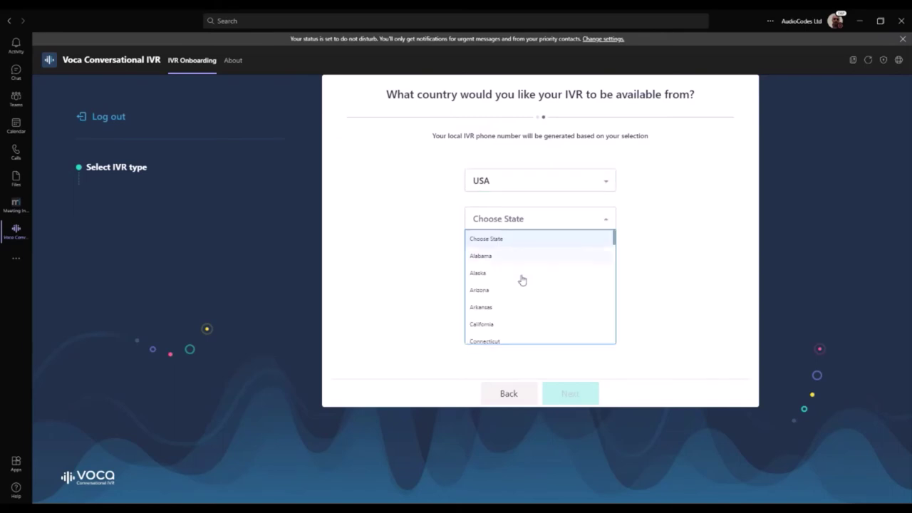
scroll(527, 302, "down", 3)
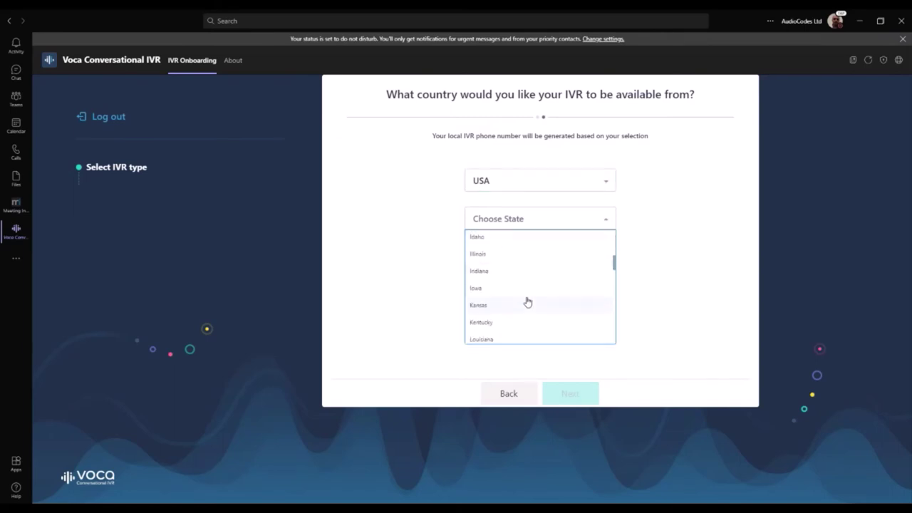
scroll(527, 302, "down", 2)
scroll(524, 303, "down", 2)
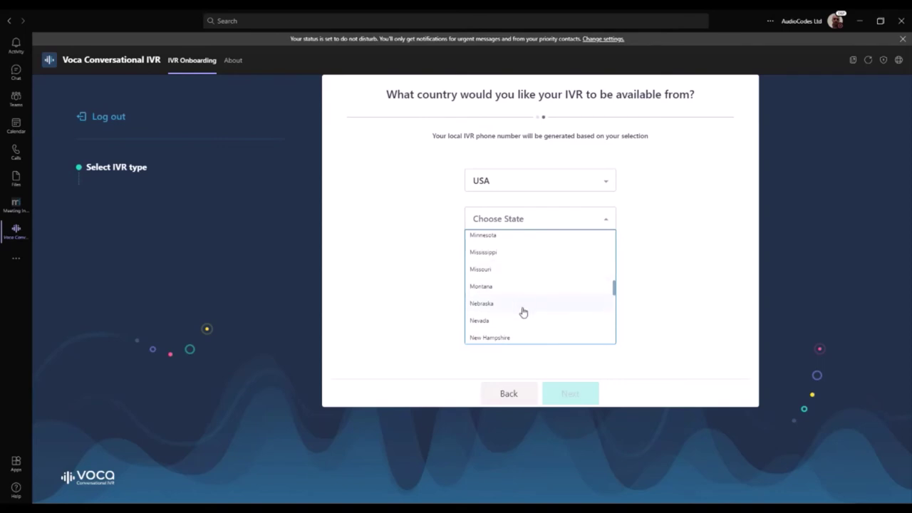
scroll(523, 312, "down", 2)
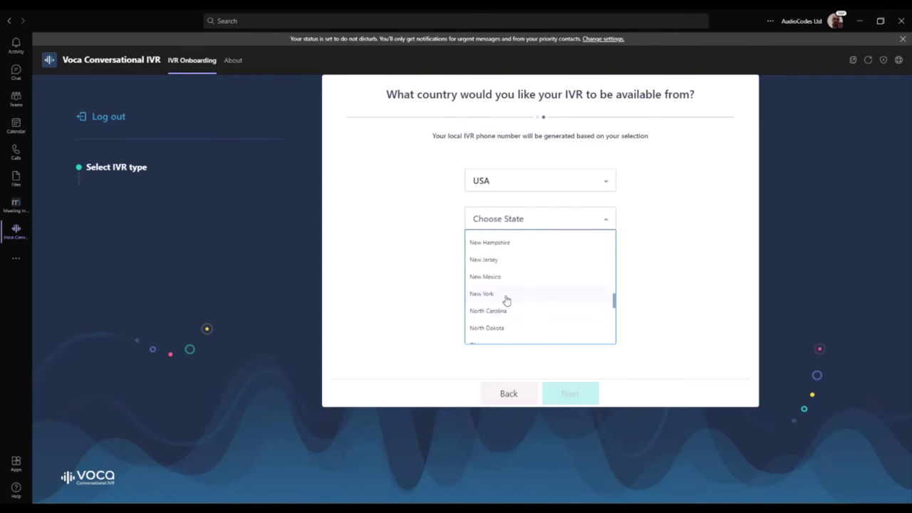
left_click(503, 262)
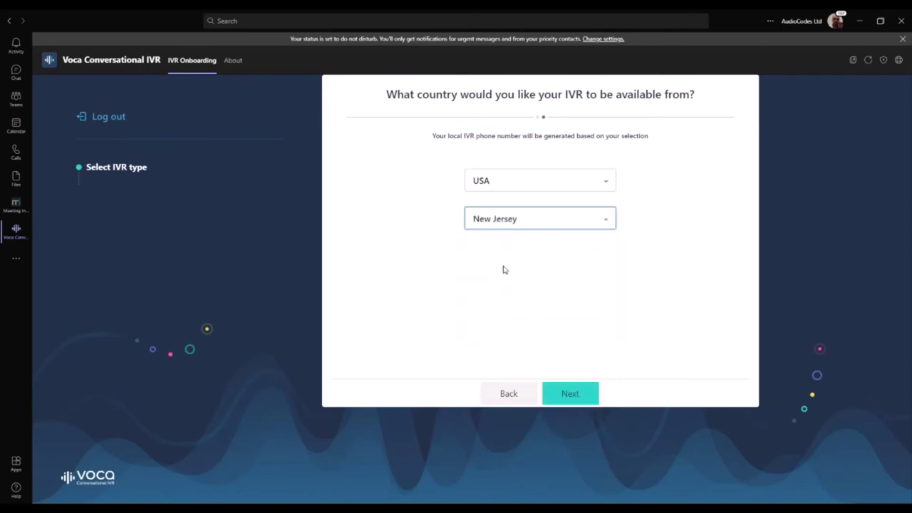
left_click(573, 389)
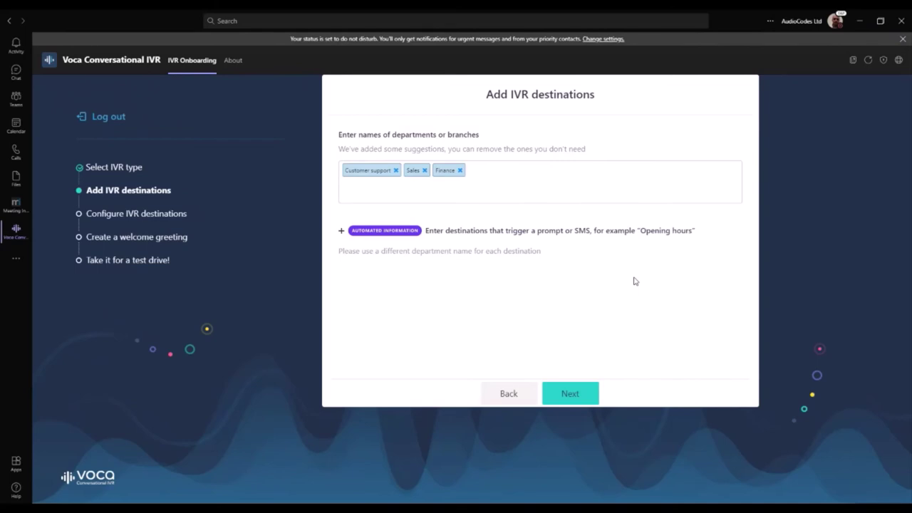
Add "Marketing" to the IVR's departments or branches
left_click(543, 181)
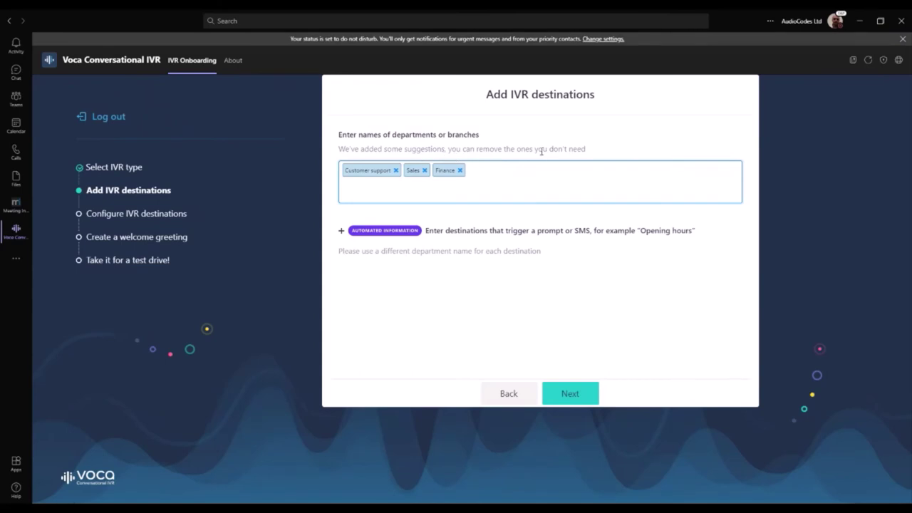
type("Marketing")
key("Return")
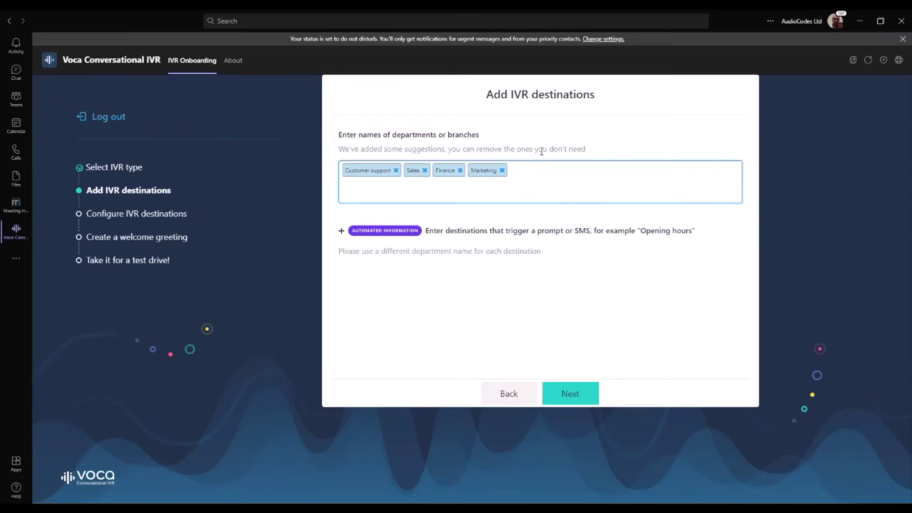
Add "Navigation" as an automated information destination and continue to configuring the IVR destinations
left_click(342, 232)
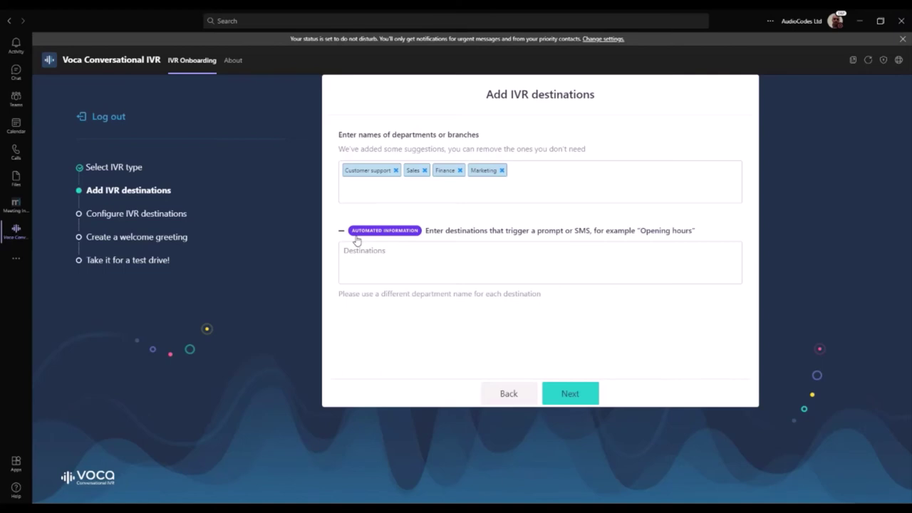
left_click(365, 265)
left_click(396, 278)
type("N")
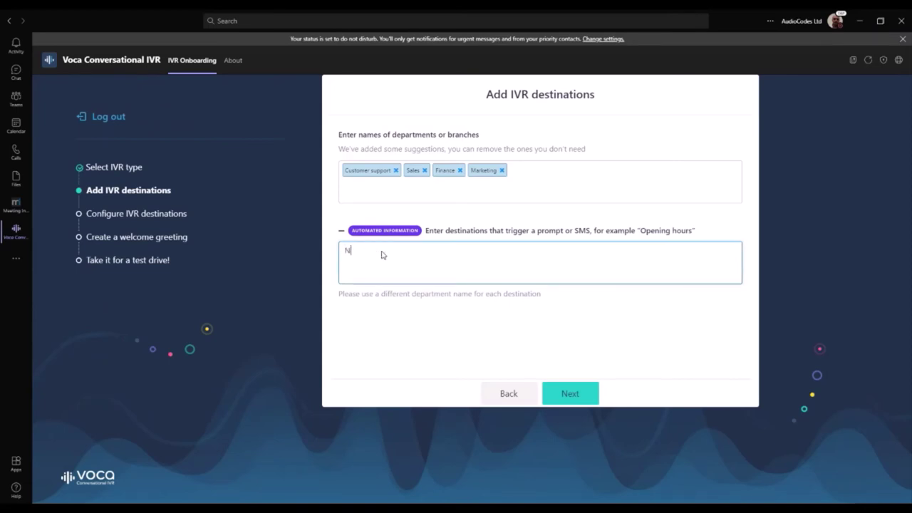
type("avigation")
key("Return")
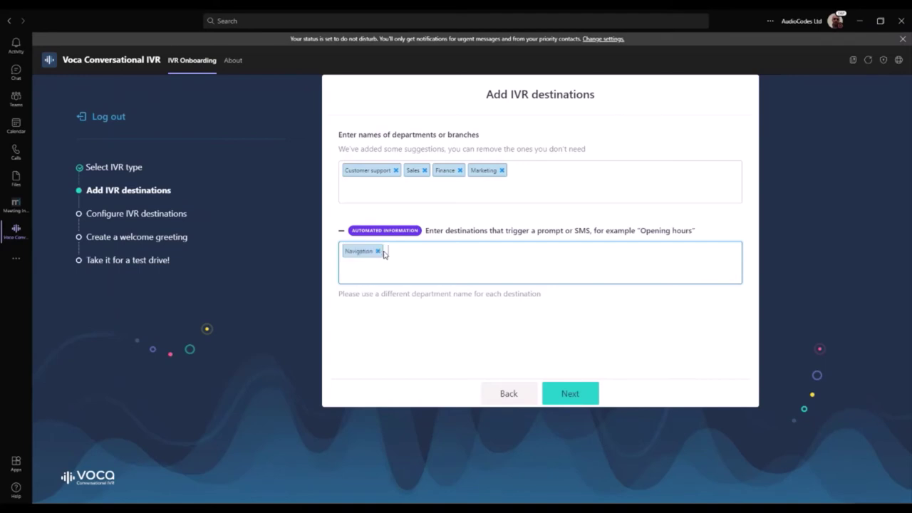
left_click(585, 395)
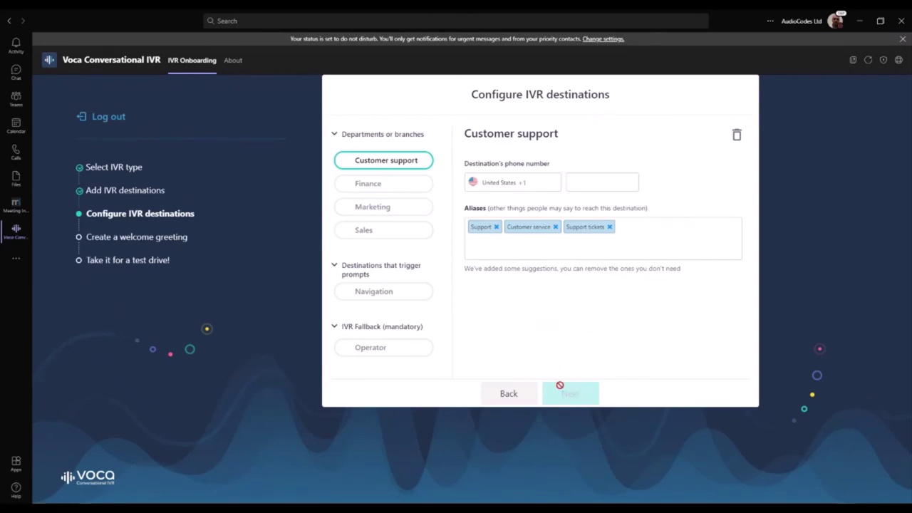
Paste the destination's phone number for both the Customer support and Finance departments
left_click(585, 182)
key("ctrl+v")
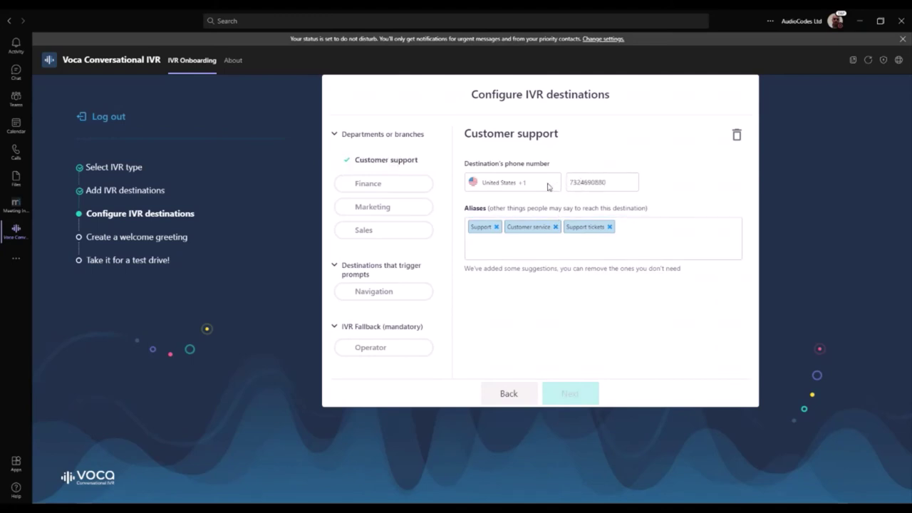
left_click(403, 183)
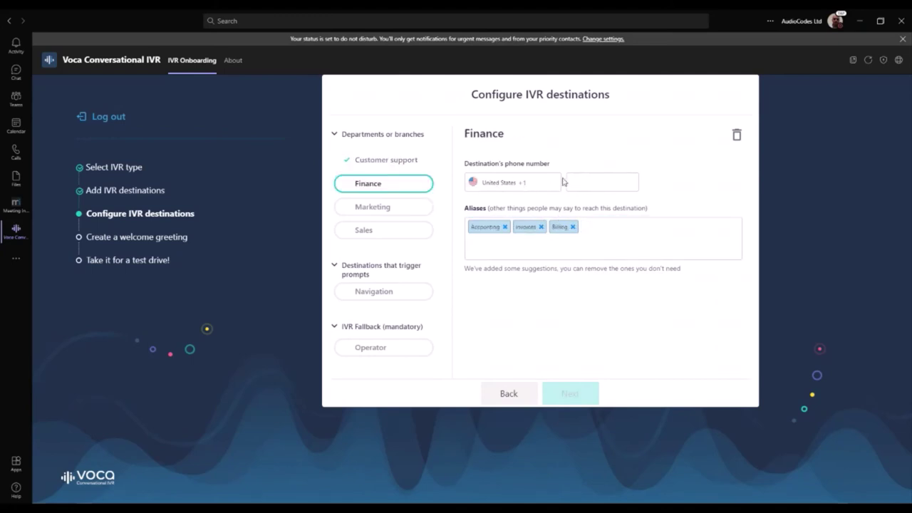
left_click(589, 181)
key("ctrl+v")
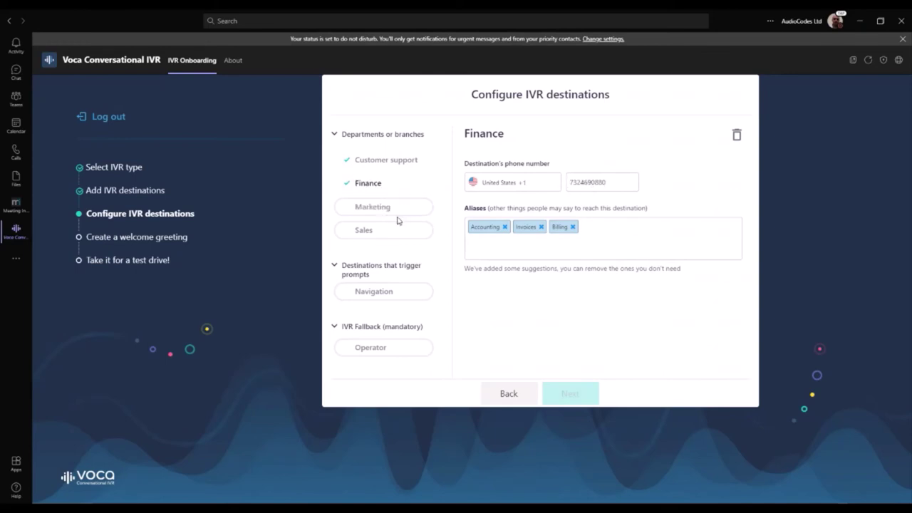
Paste the destination's phone number for the Marketing department
left_click(387, 208)
left_click(590, 183)
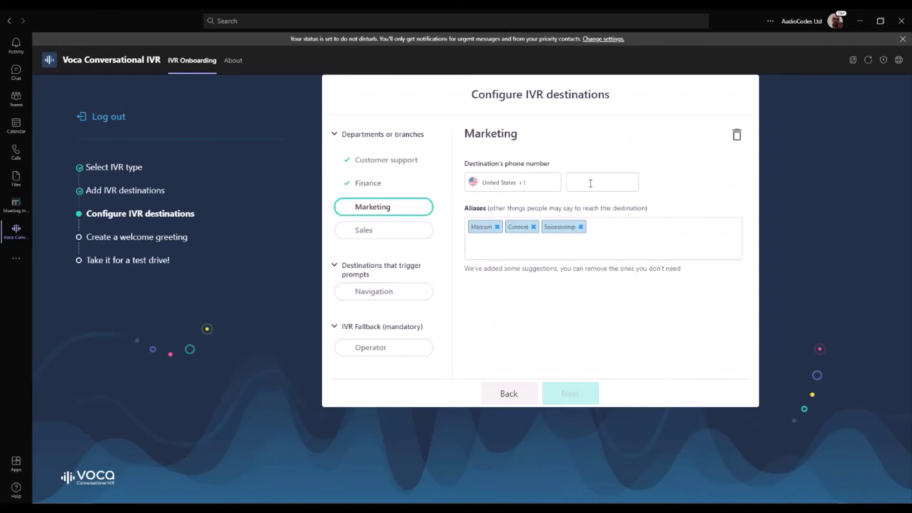
key("ctrl+v")
Add "Digital marketing" as an alias of the Marketing department
left_click(598, 232)
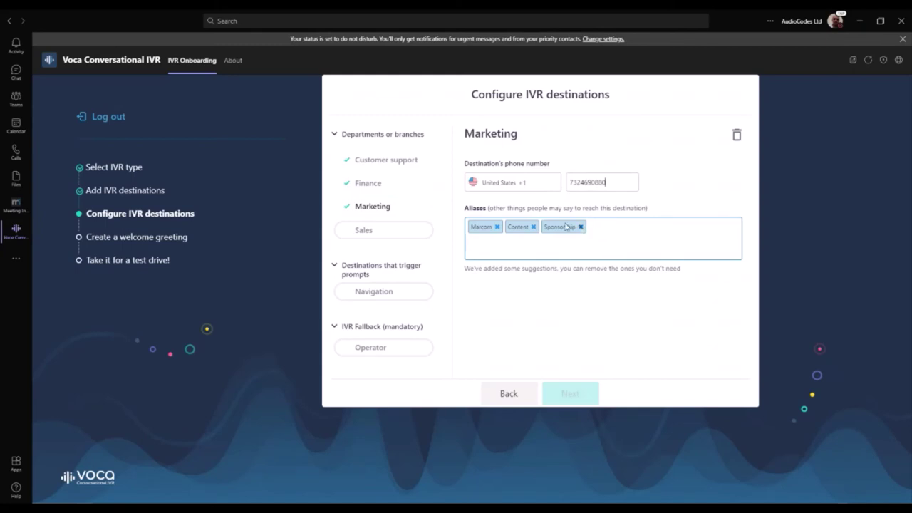
left_click(631, 230)
type("Digita")
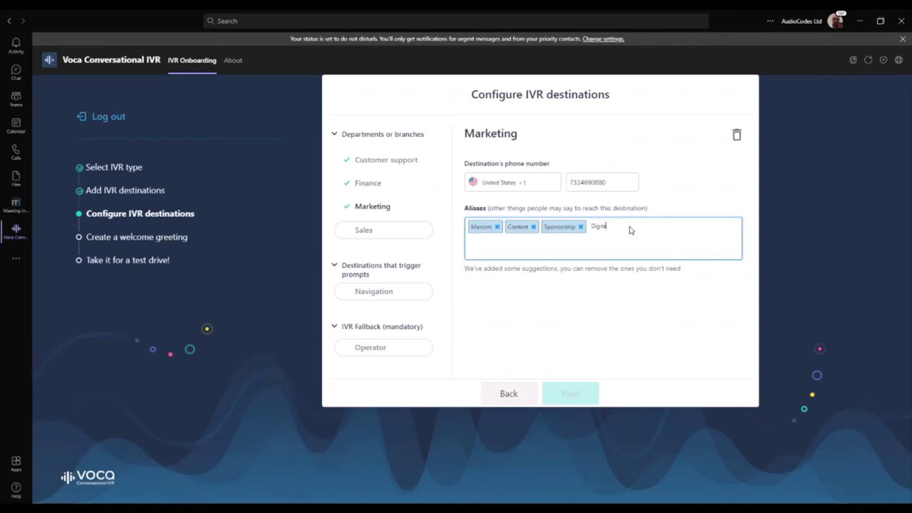
type("l M")
type("marke")
type("ting")
key("Return")
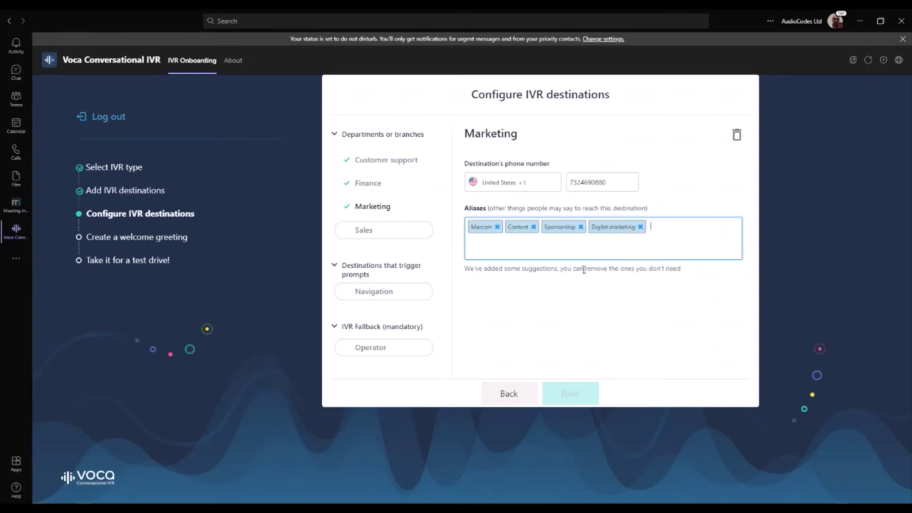
Paste the destination's phone number for the Sales department
left_click(371, 302)
left_click(371, 233)
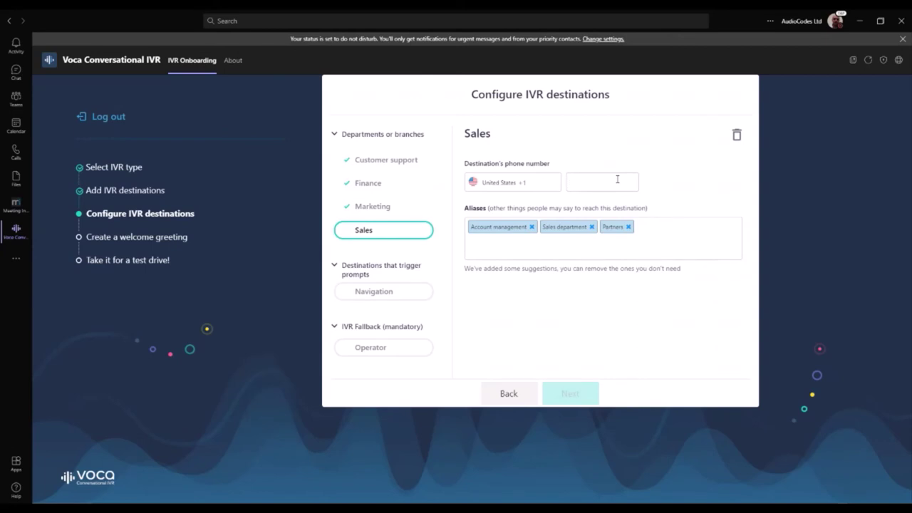
key("ctrl+v")
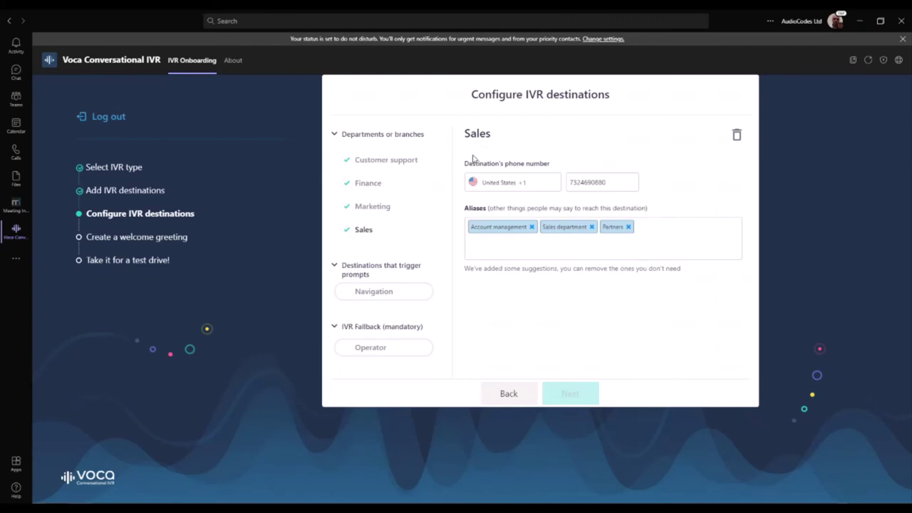
Switch the Navigation destination from playing a prompt to sending an SMS, and paste the Waze directions link as its message
left_click(378, 293)
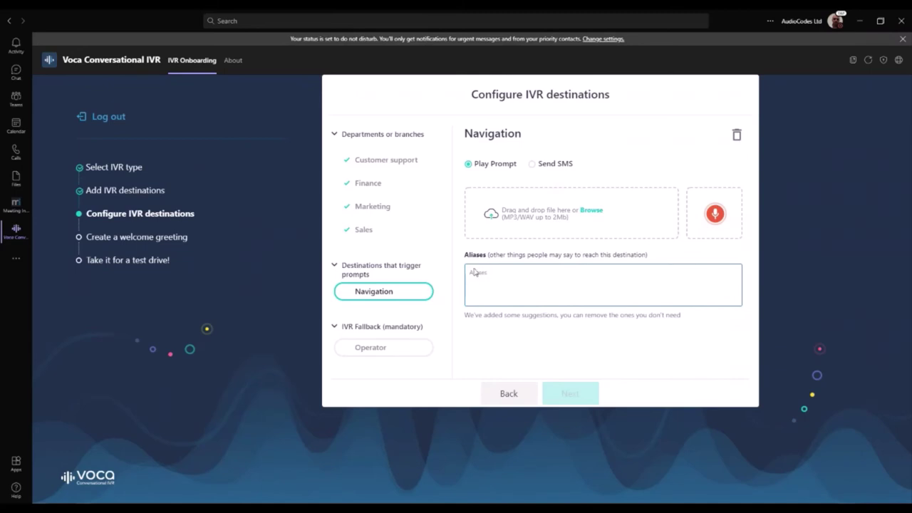
left_click(532, 164)
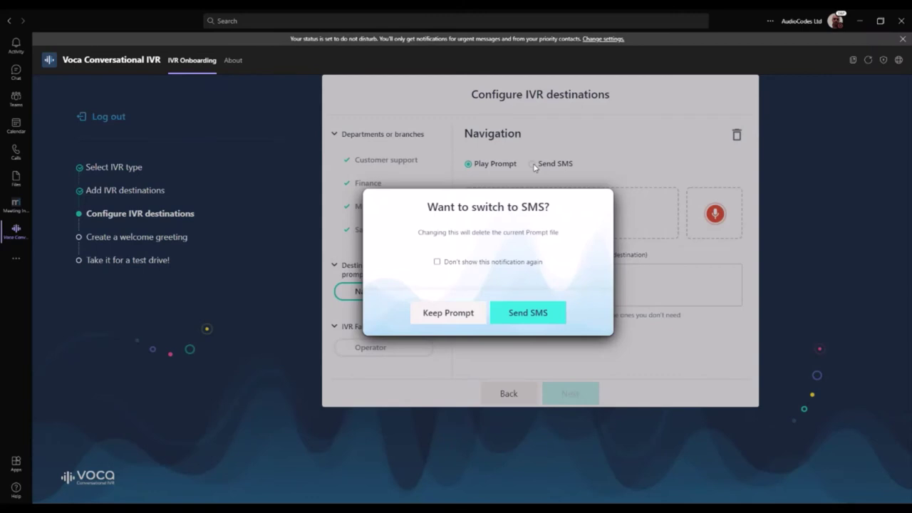
left_click(518, 315)
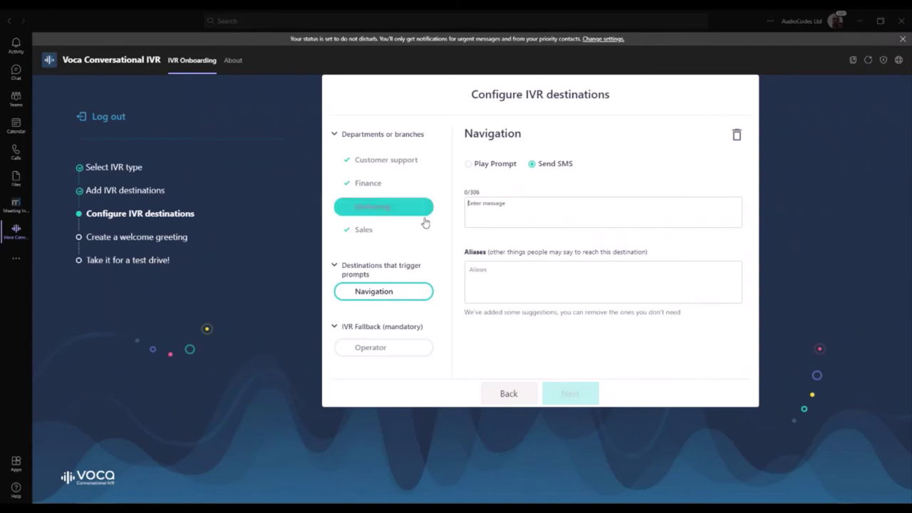
left_click(526, 212)
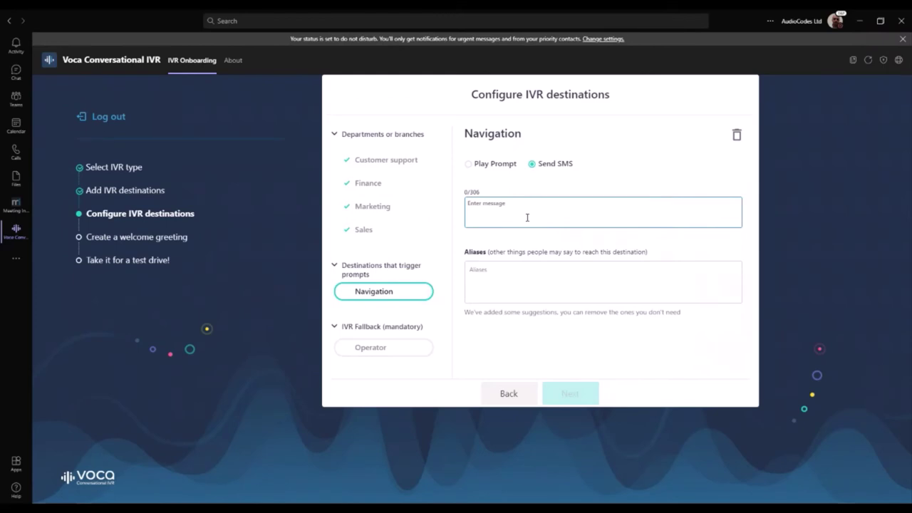
key("ctrl+v")
Add "New jersey" as an alias of the Navigation destination
left_click(506, 283)
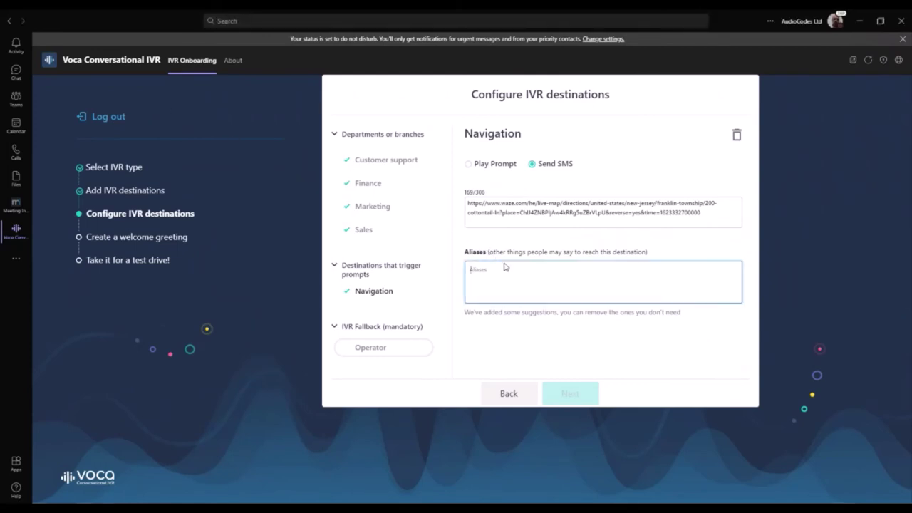
type("New jersey")
key("Return")
Paste the destination's phone number for the Operator fallback and continue to creating the welcome greeting
left_click(382, 350)
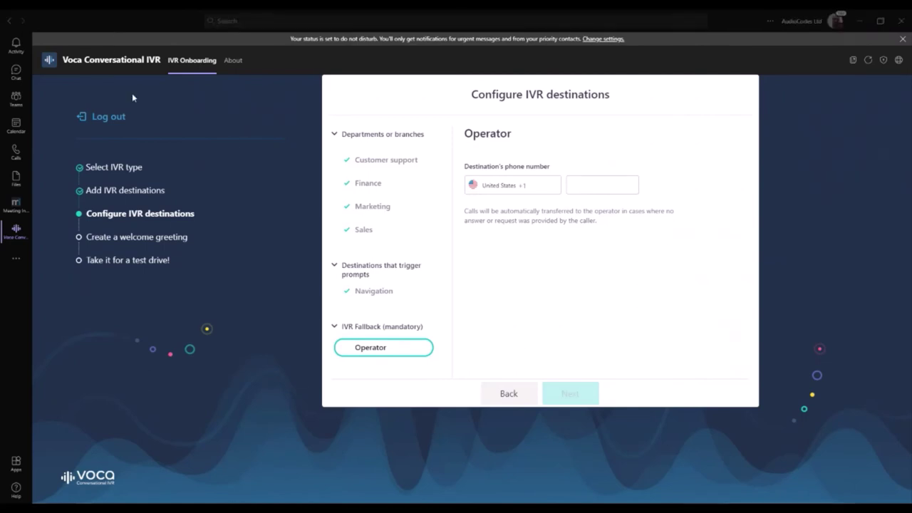
left_click(590, 189)
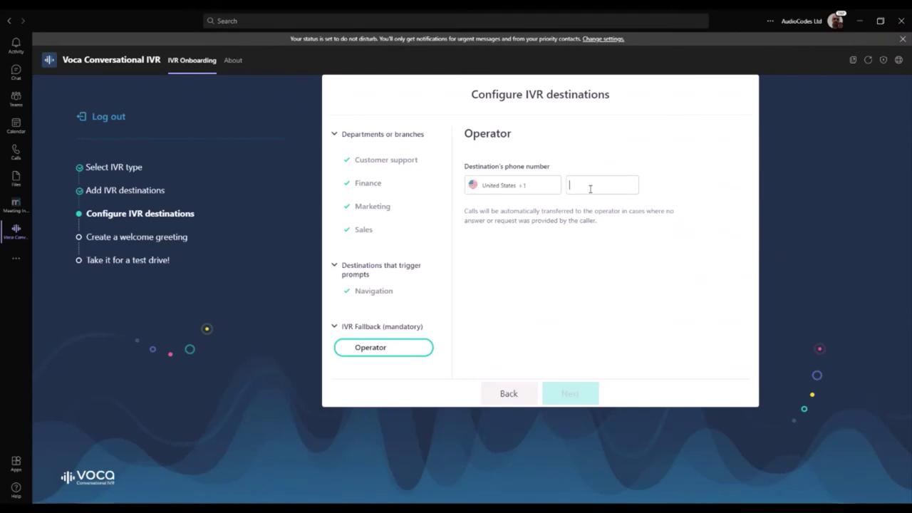
key("ctrl+v")
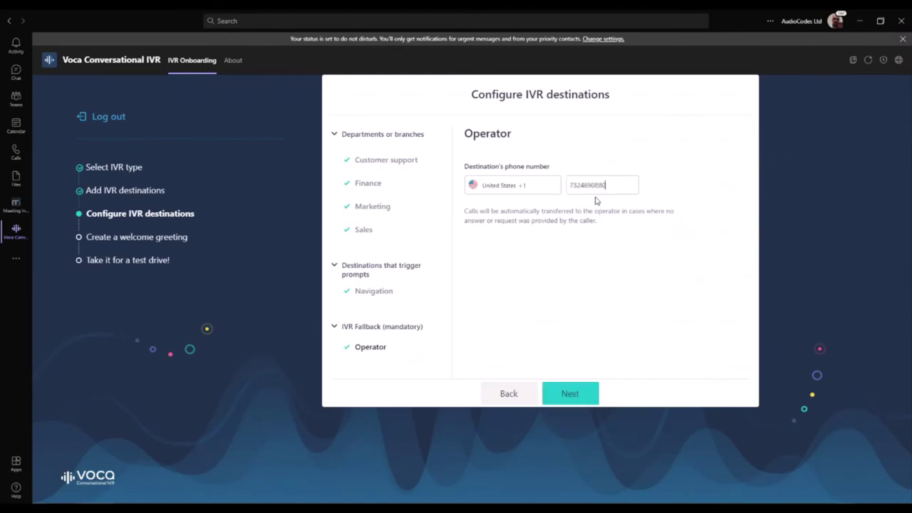
left_click(582, 394)
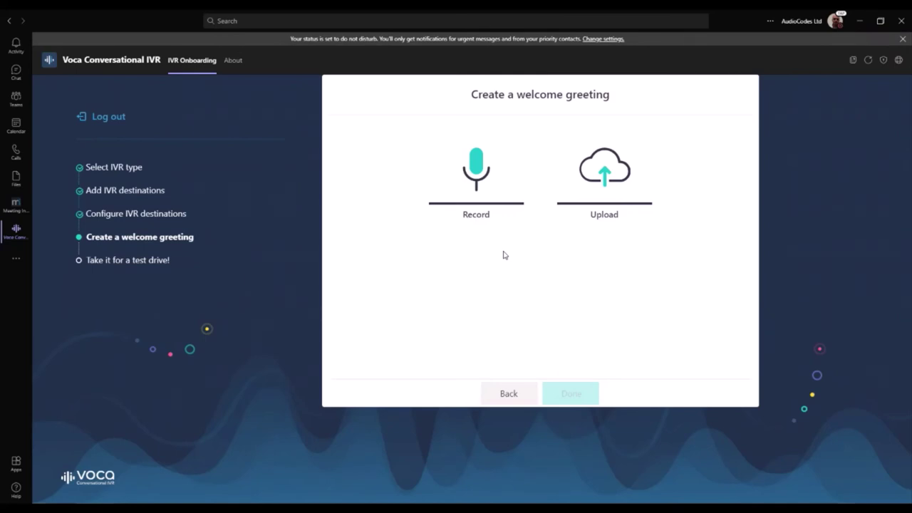
Record a welcome greeting of about 5 seconds and finish the IVR setup
left_click(484, 194)
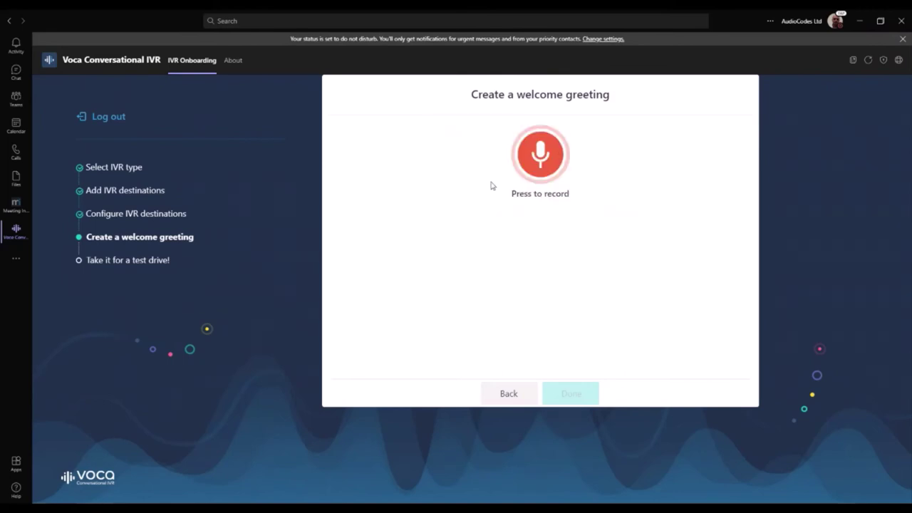
left_click(539, 165)
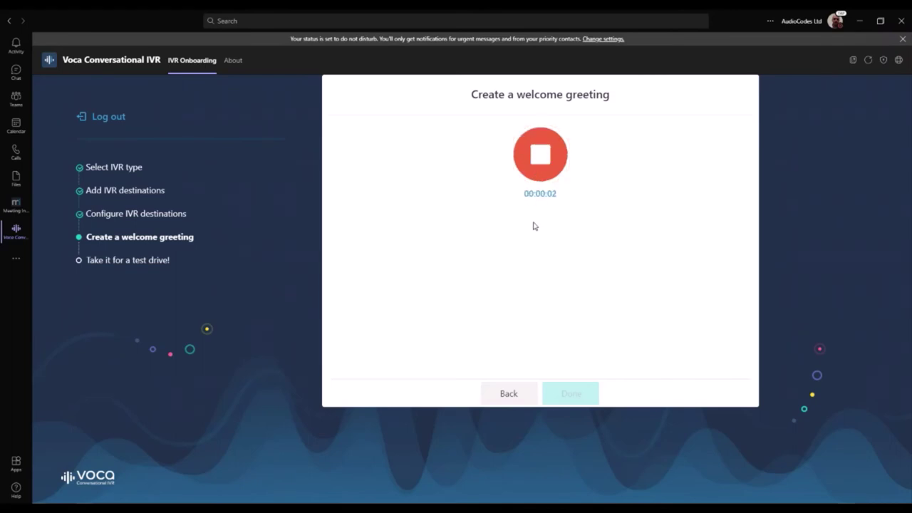
left_click(540, 166)
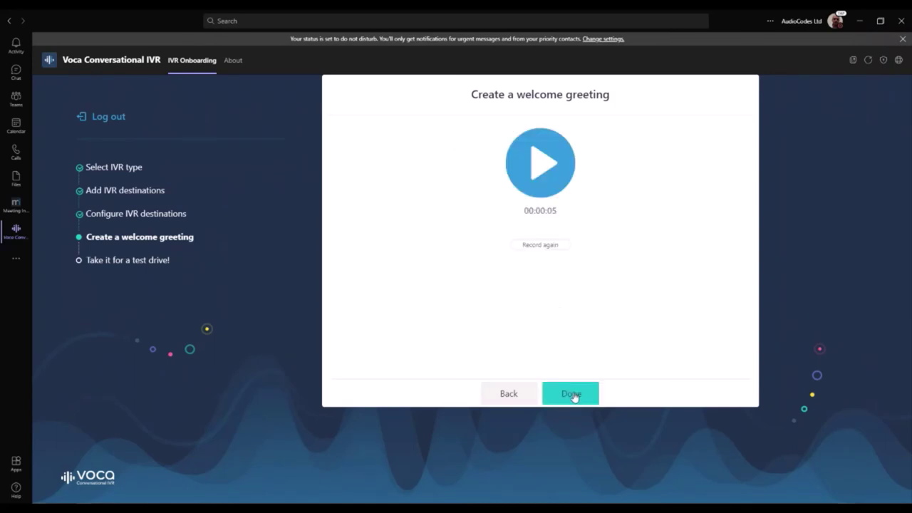
left_click(574, 396)
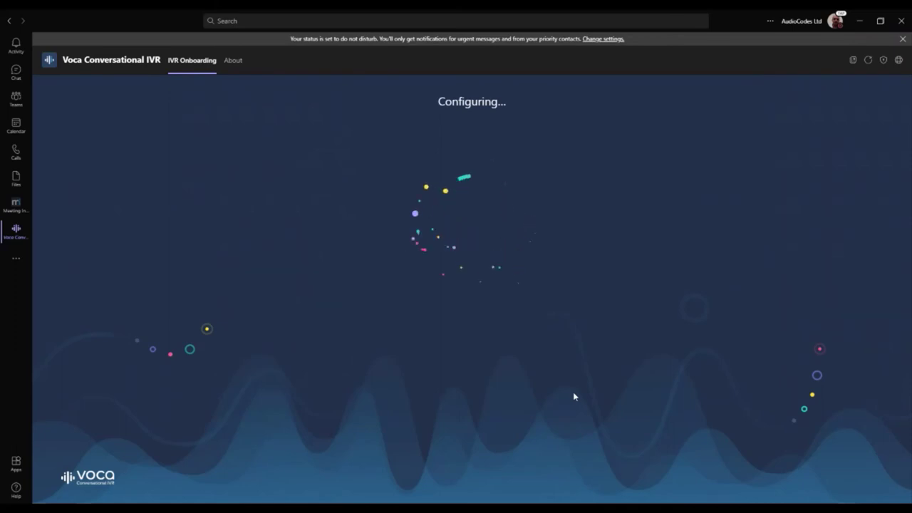